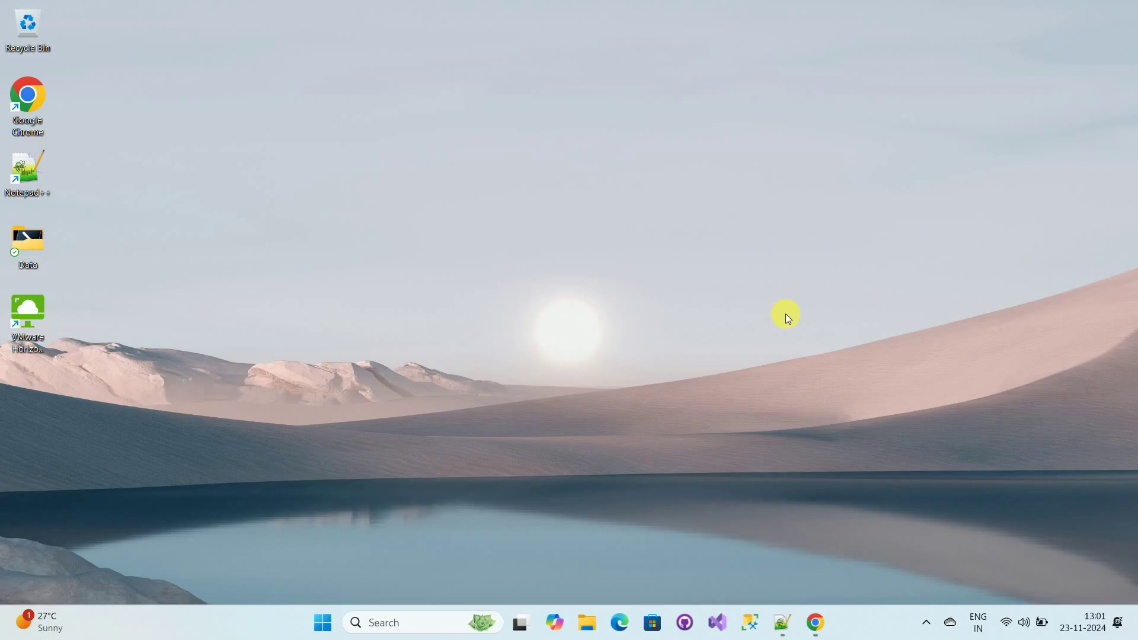
# Step: Launch Chrome and choose Add new profile from the three-dot menu
pyautogui.click(816, 626)
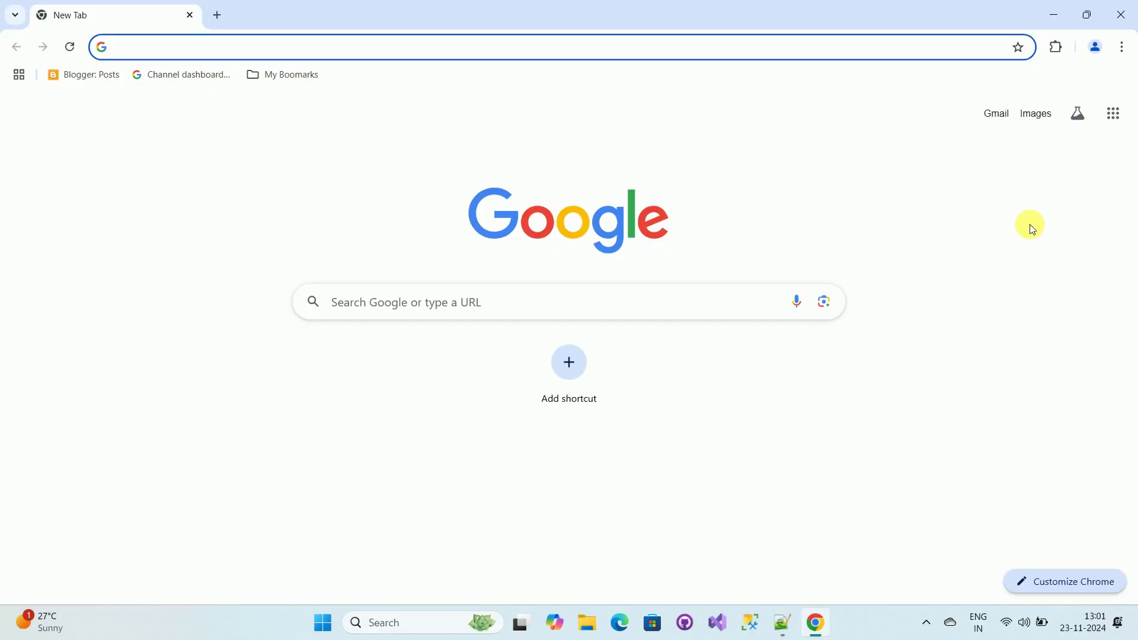
pyautogui.click(1122, 53)
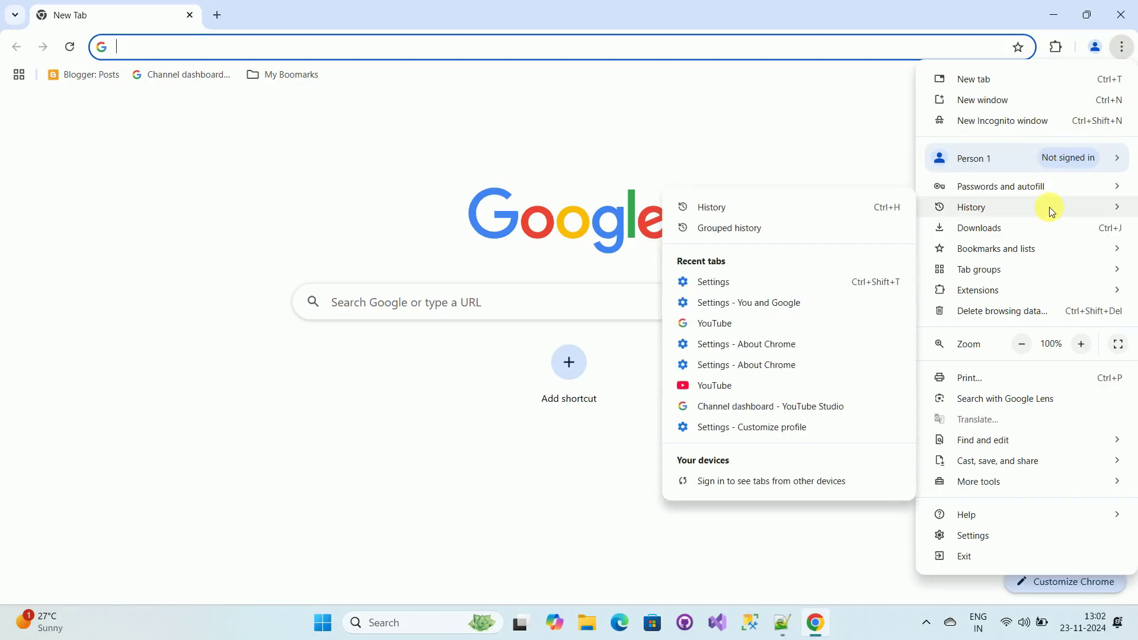
pyautogui.moveTo(1022, 159)
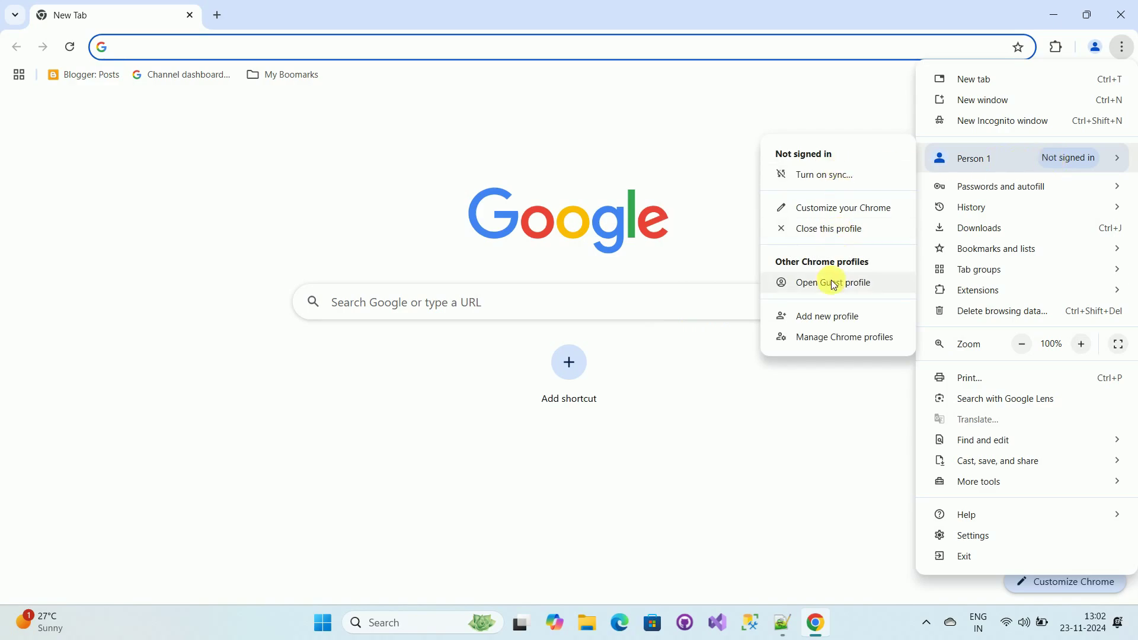
pyautogui.click(831, 317)
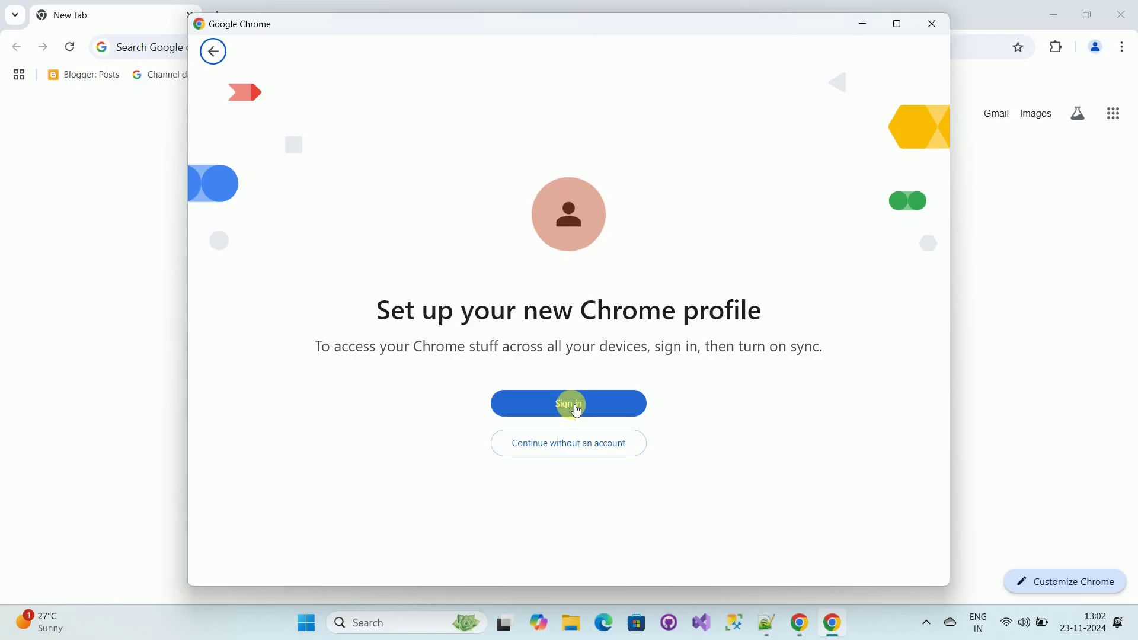
# Step: Sign in to the new profile with the account email, choosing passkey verification
pyautogui.click(567, 412)
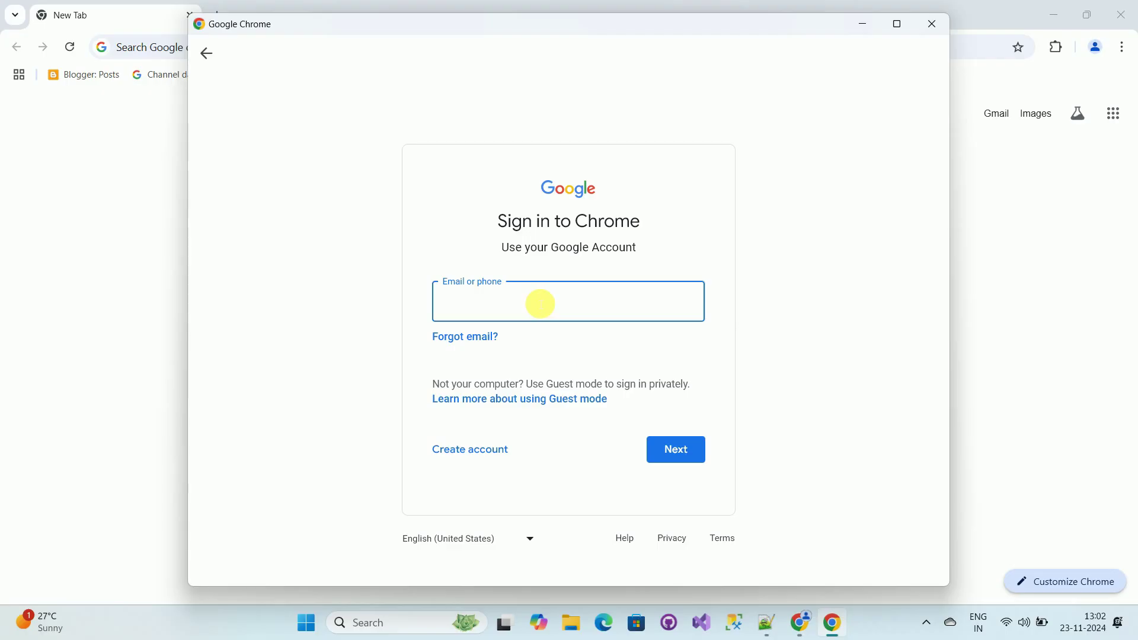
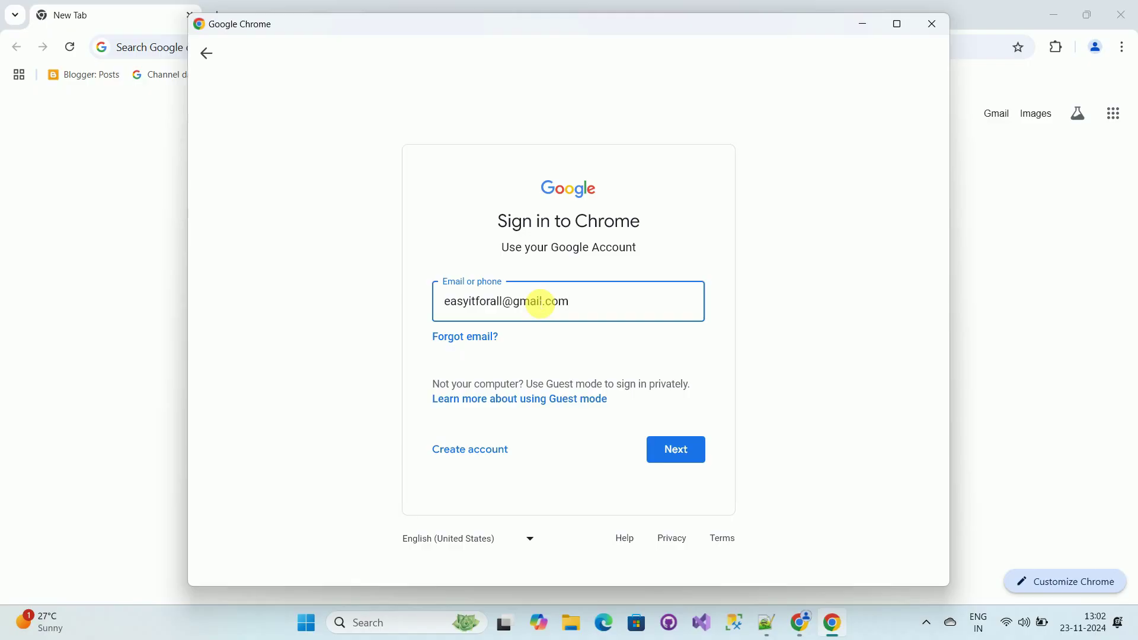
pyautogui.click(666, 449)
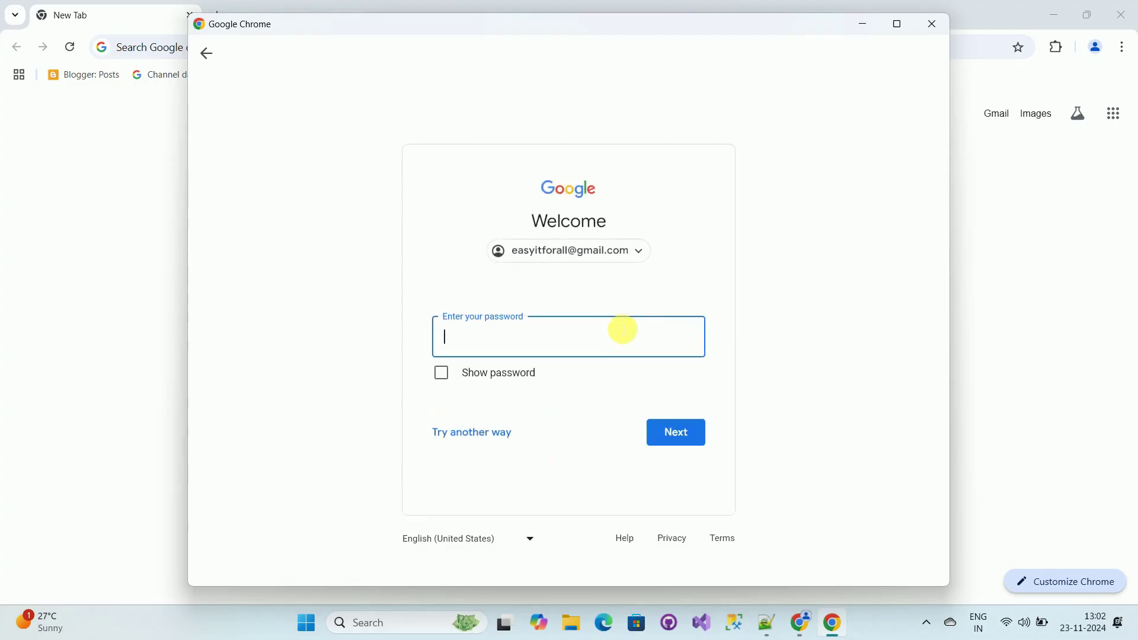
pyautogui.click(467, 438)
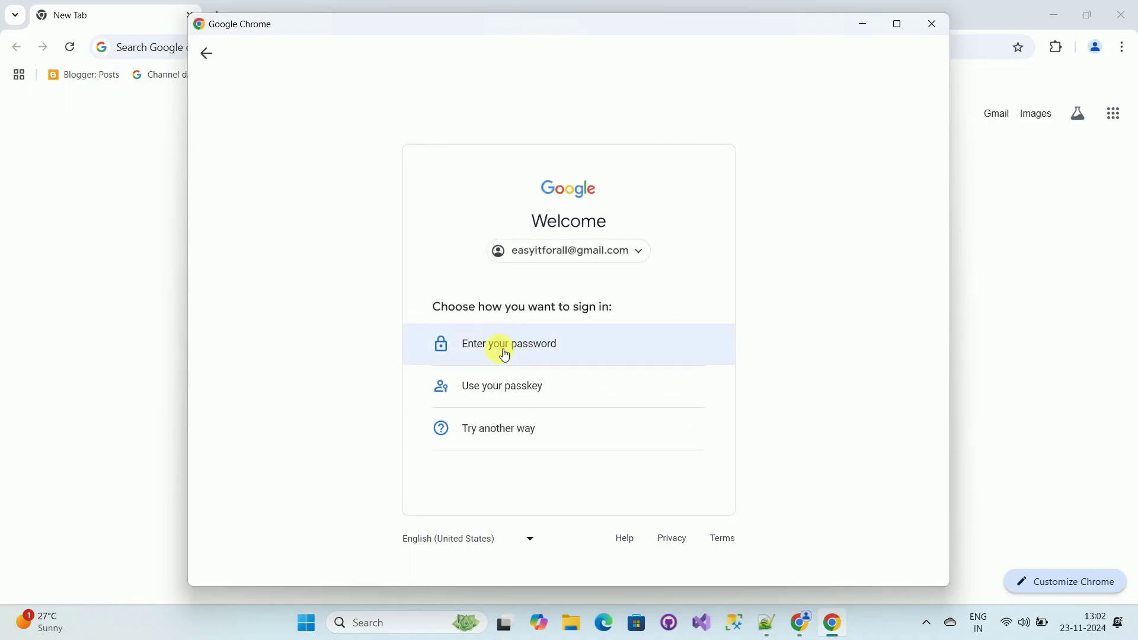
pyautogui.click(488, 385)
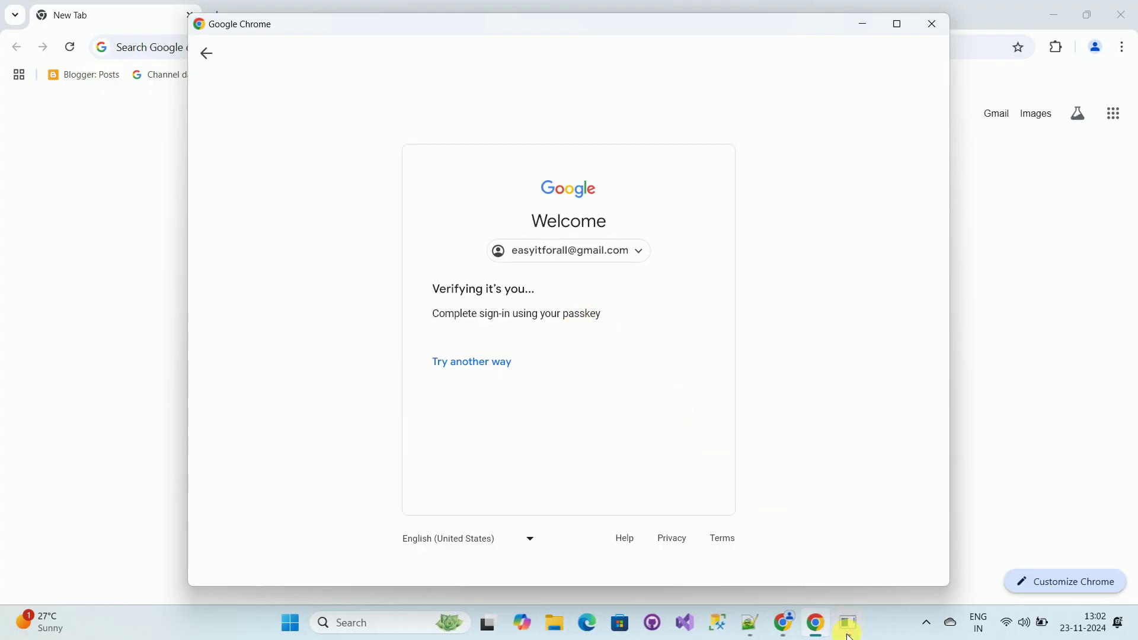
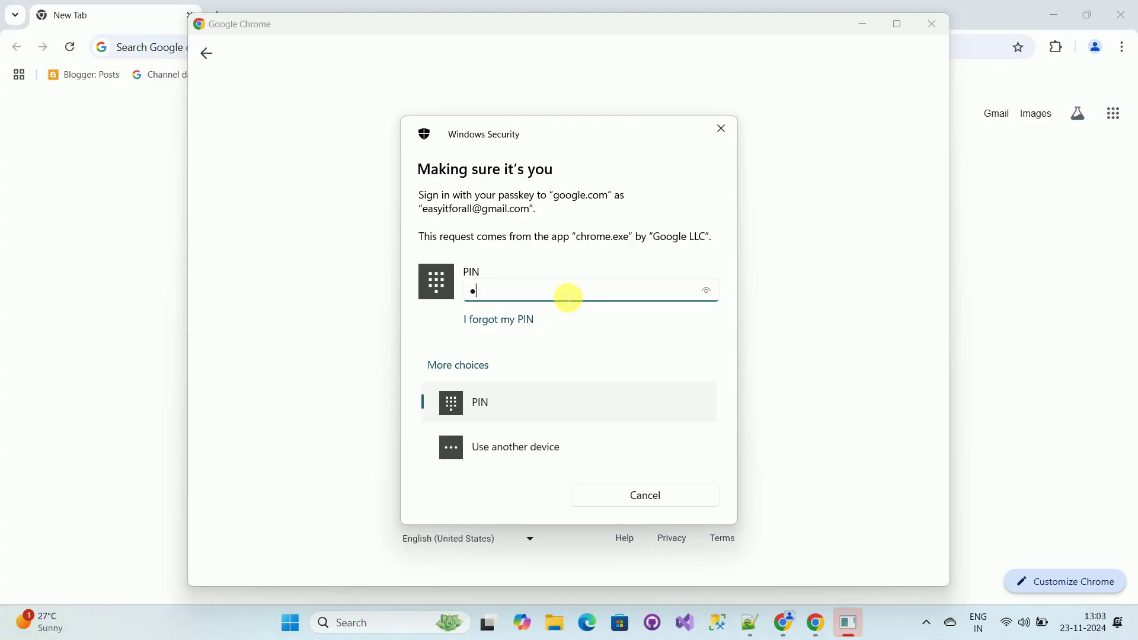
# Step: Confirm the Windows Hello PIN in the Windows Security dialog
pyautogui.press('Return')
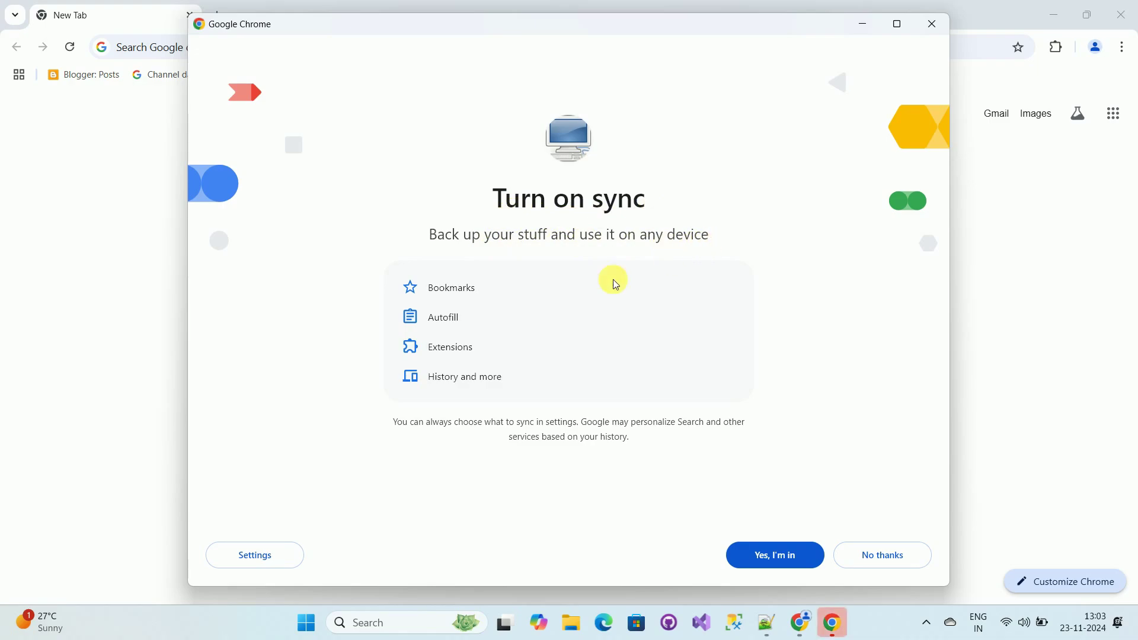
# Step: Accept sync with 'Yes, I'm in' and save the profile name 'How To'
pyautogui.click(769, 557)
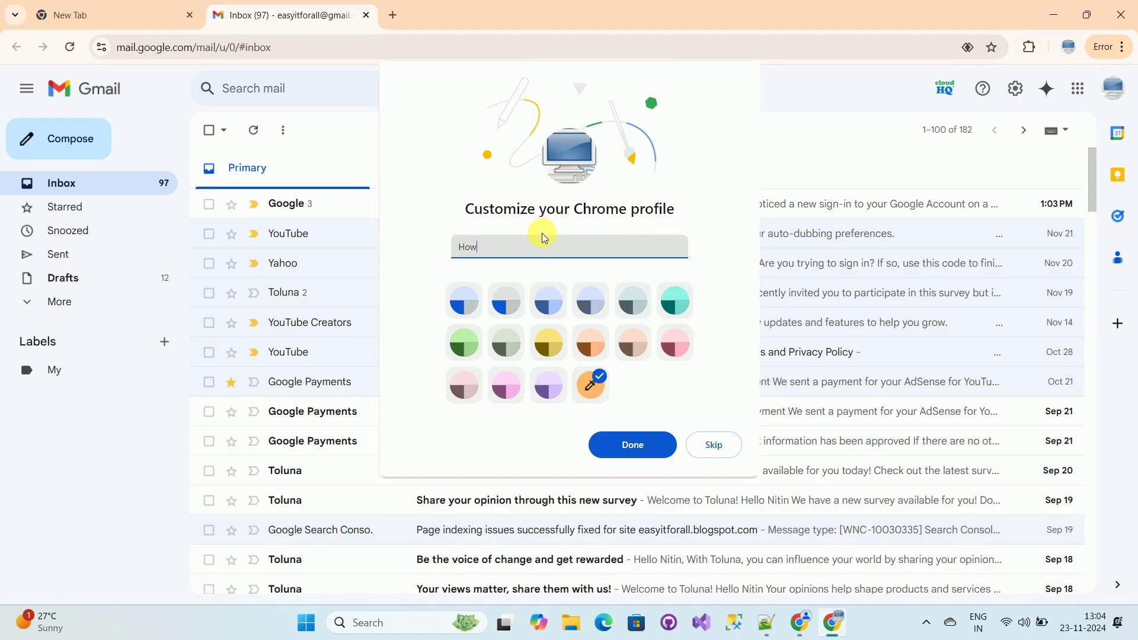
pyautogui.write('To')
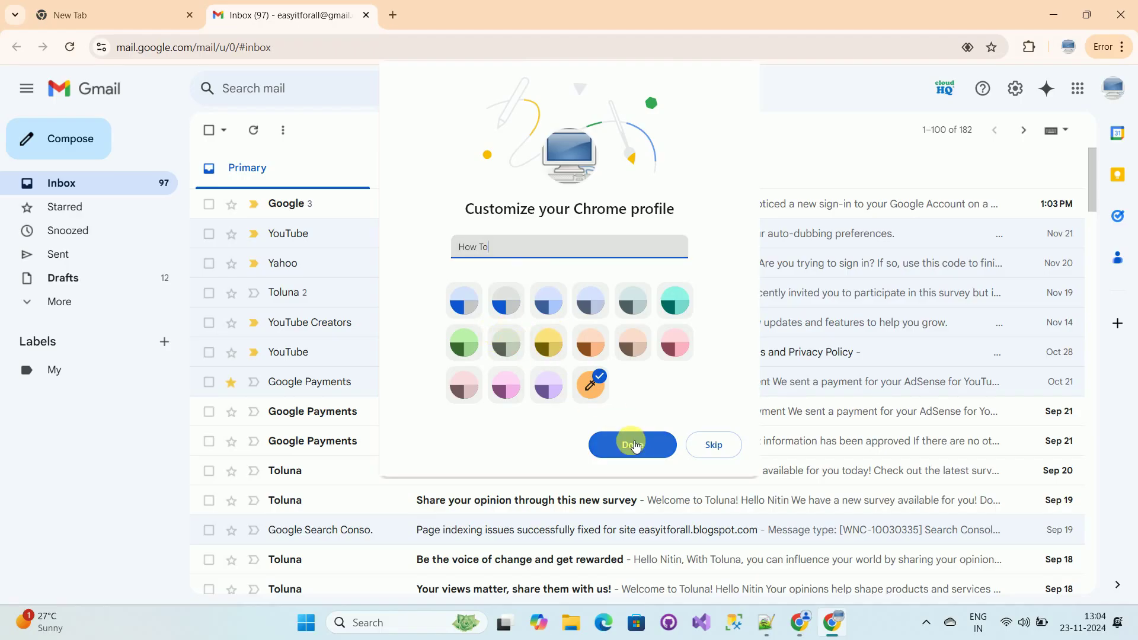
pyautogui.click(631, 444)
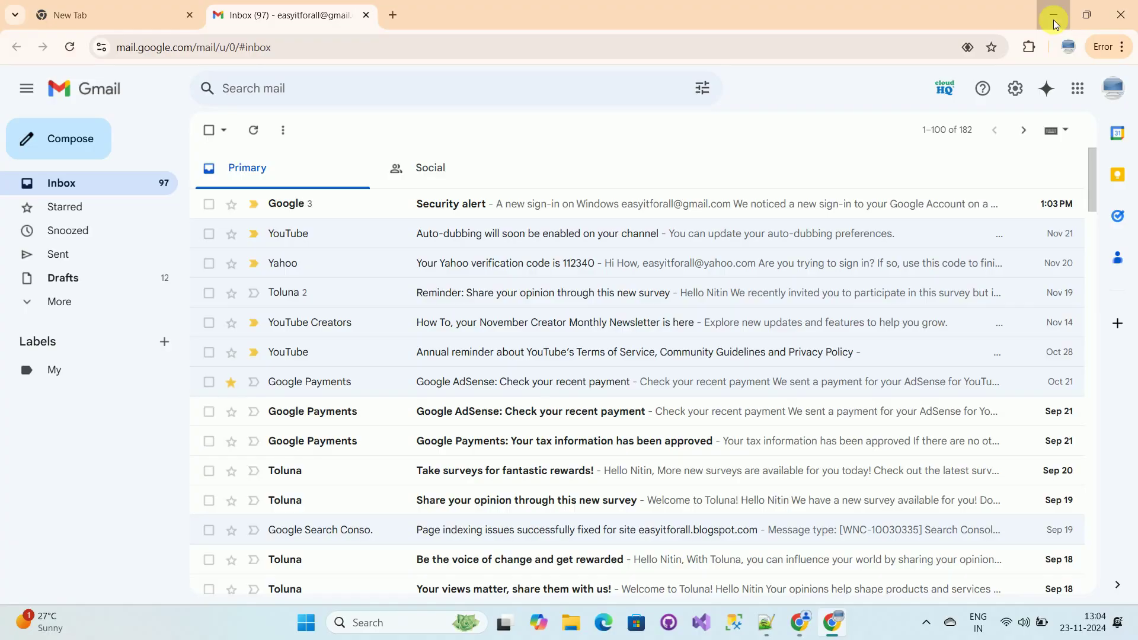
# Step: Minimize Chrome to show the new profile's desktop shortcut
pyautogui.click(1054, 20)
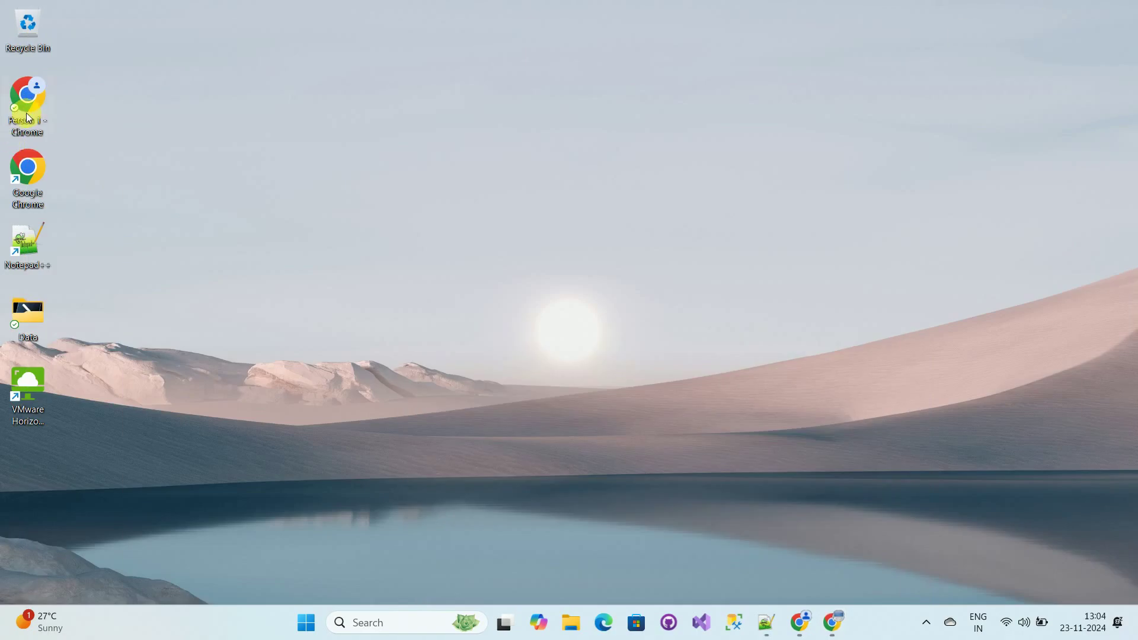